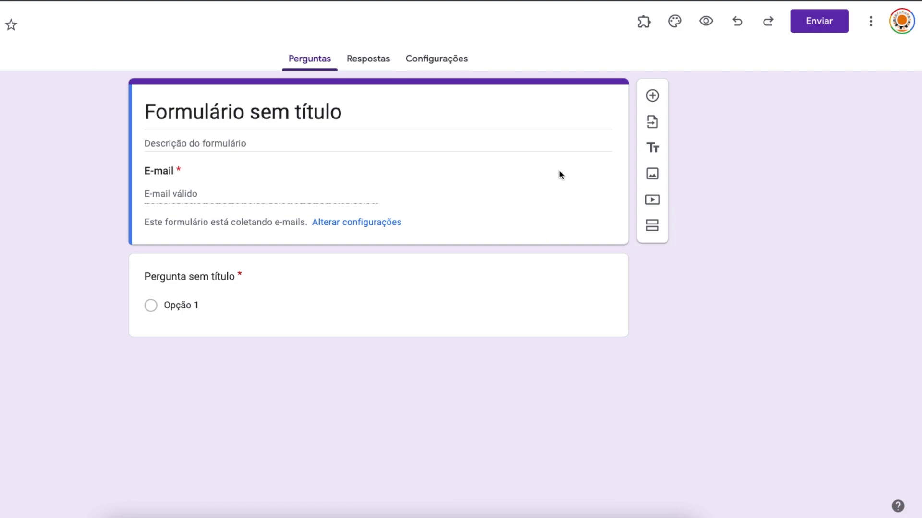
Open the form's theme settings and review the font choices for the header, question and body text.
click(667, 21)
click(805, 178)
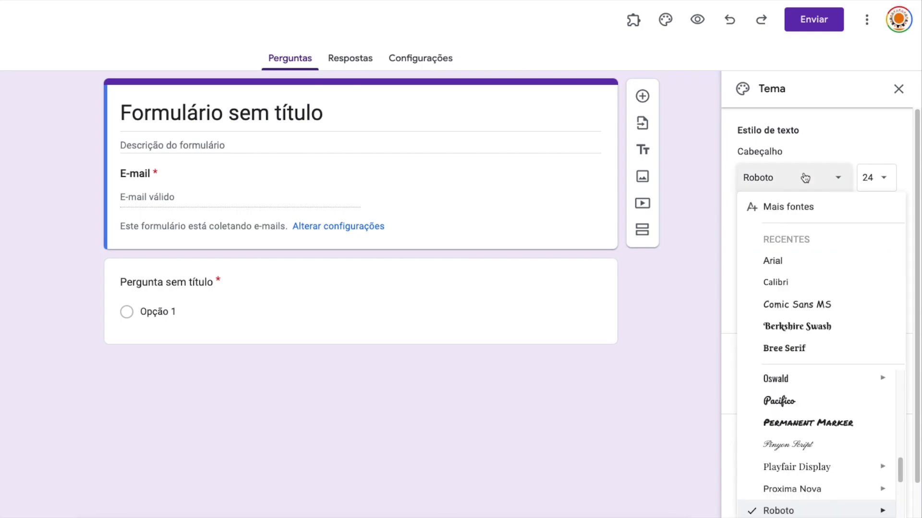
scroll(788, 432, up, 1)
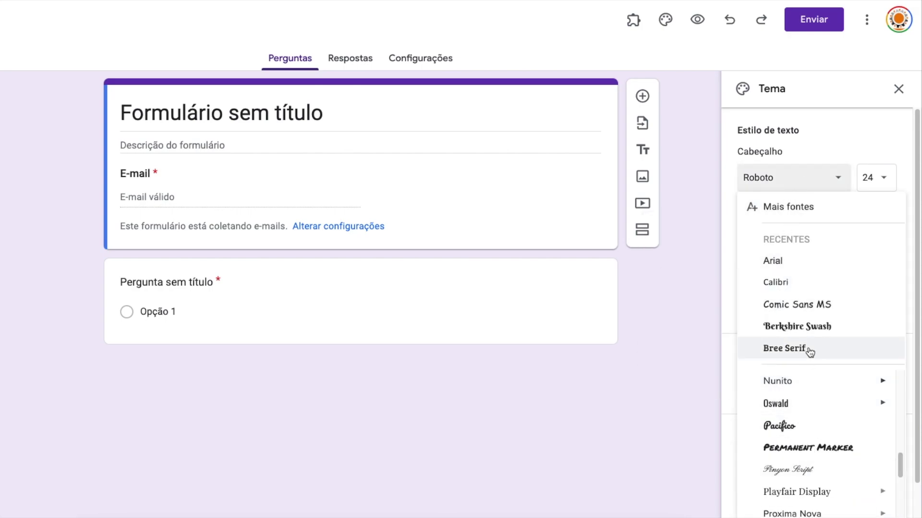
click(824, 154)
click(767, 240)
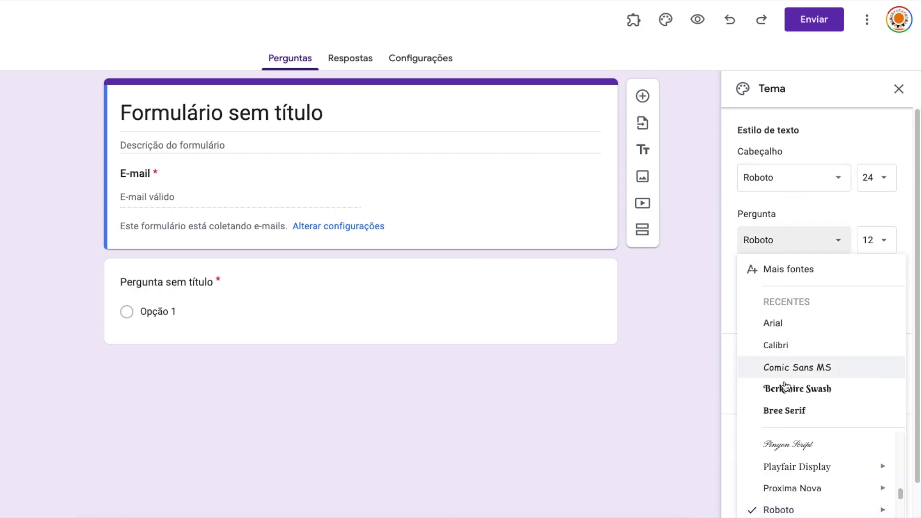
click(801, 215)
click(789, 307)
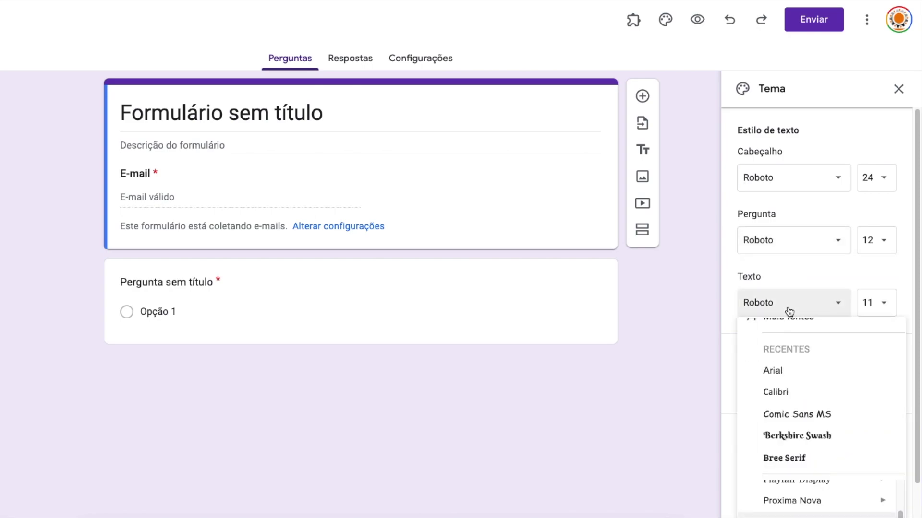
click(798, 272)
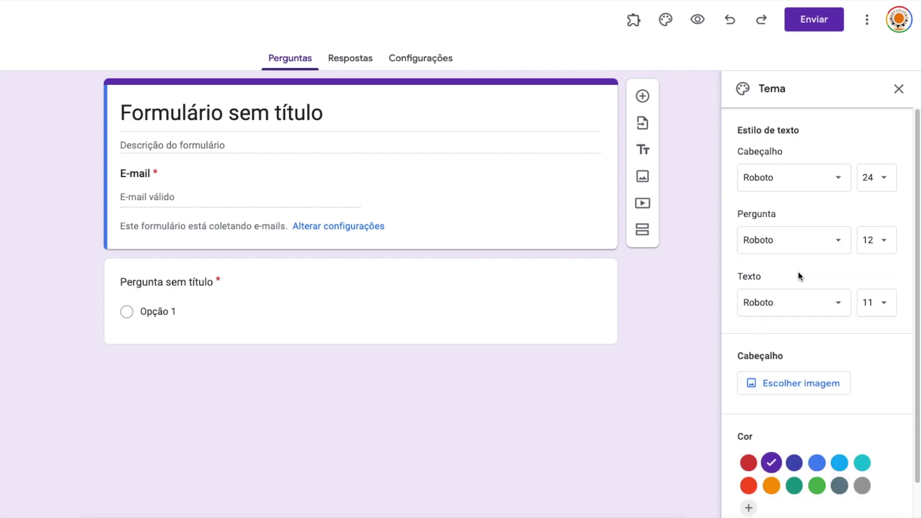
Review the available font sizes for the header, question and body text in the theme settings.
click(884, 183)
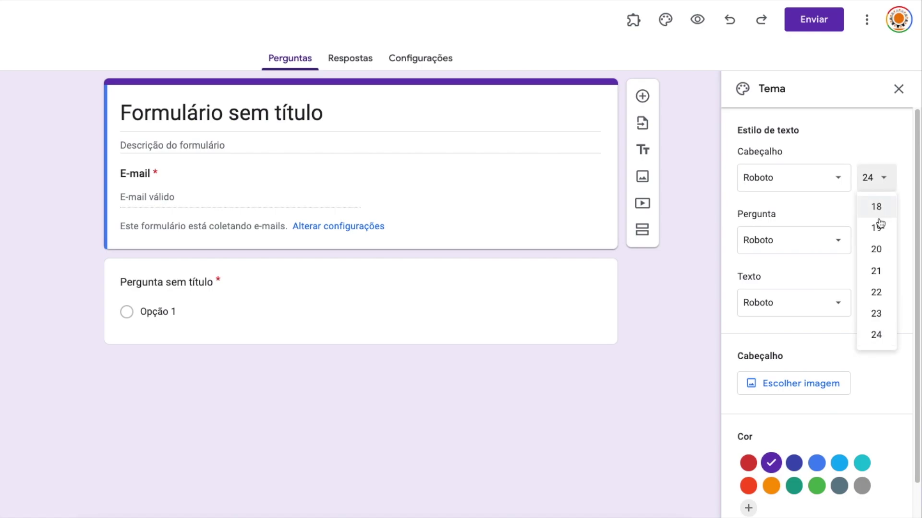
click(815, 219)
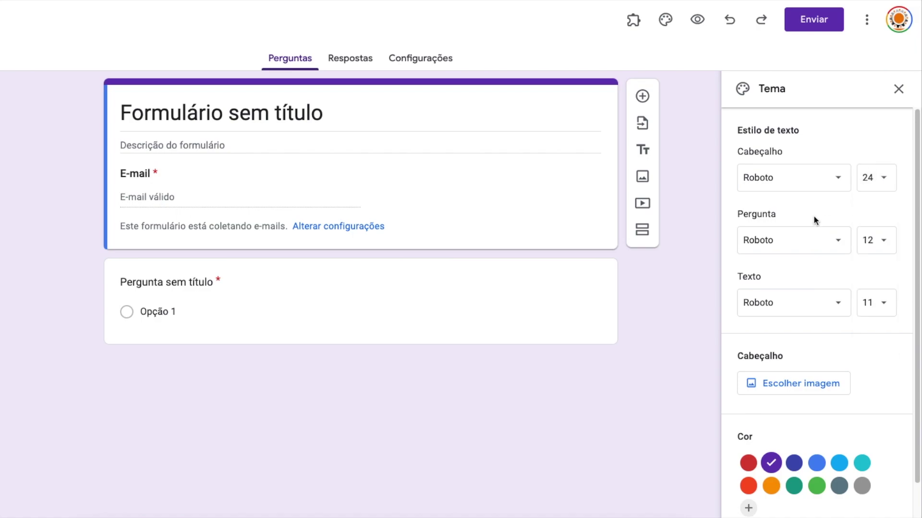
click(882, 241)
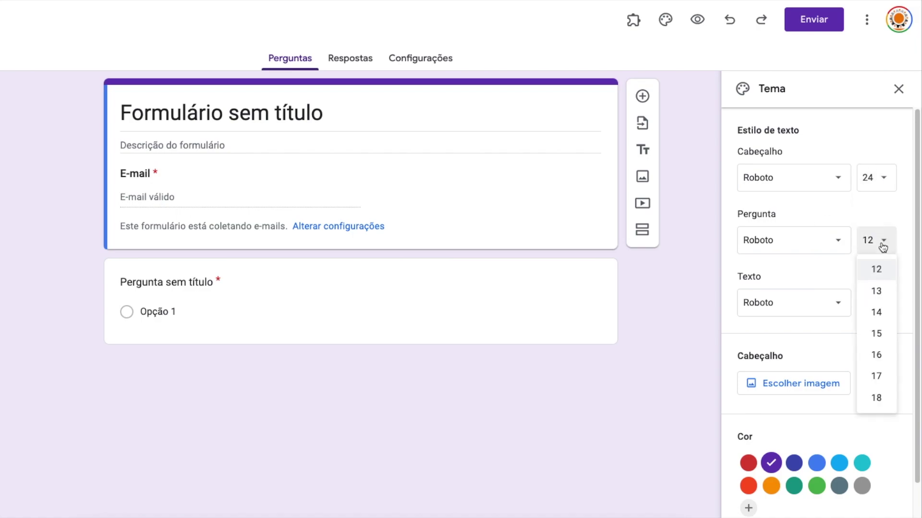
click(837, 209)
click(882, 309)
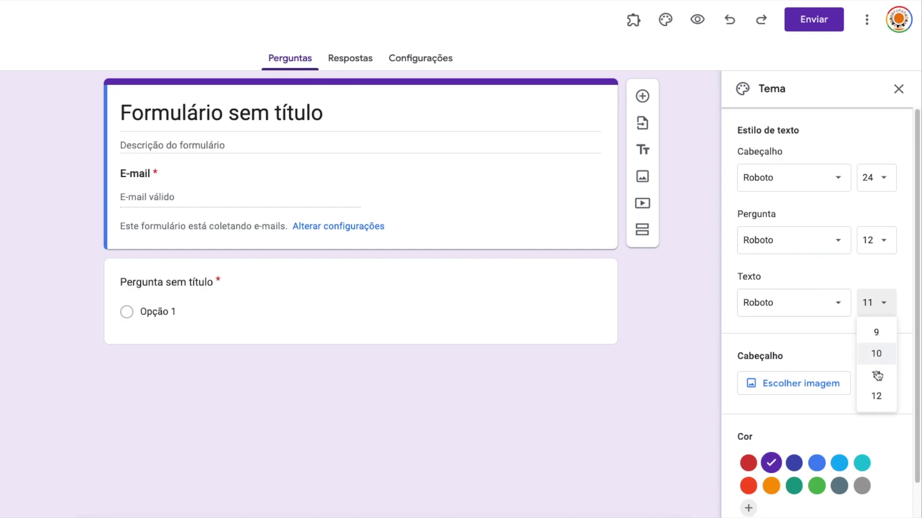
click(818, 271)
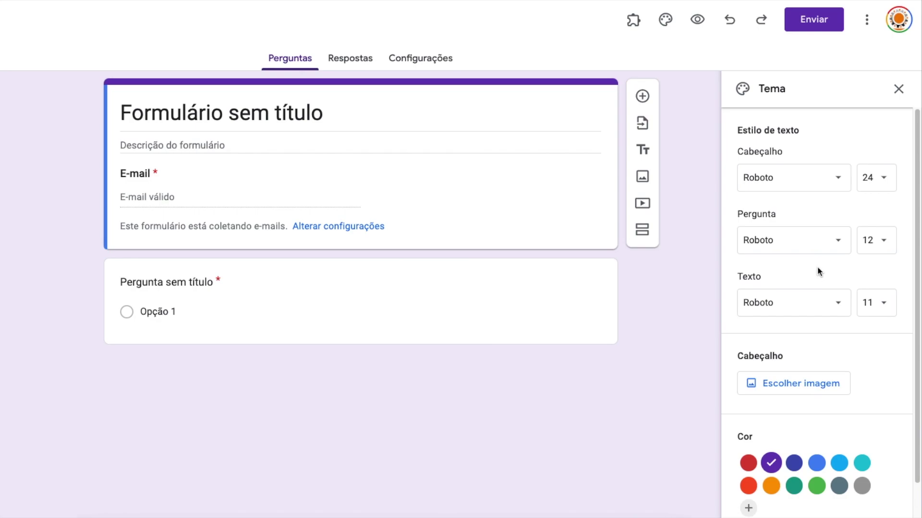
Review the header image sources: ready-made themes, file upload and personal photos.
scroll(819, 272, down, 1)
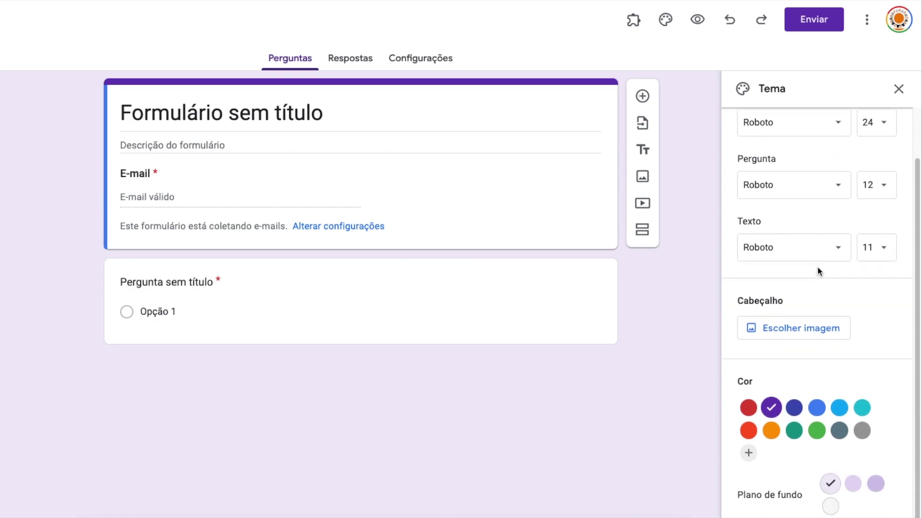
click(796, 328)
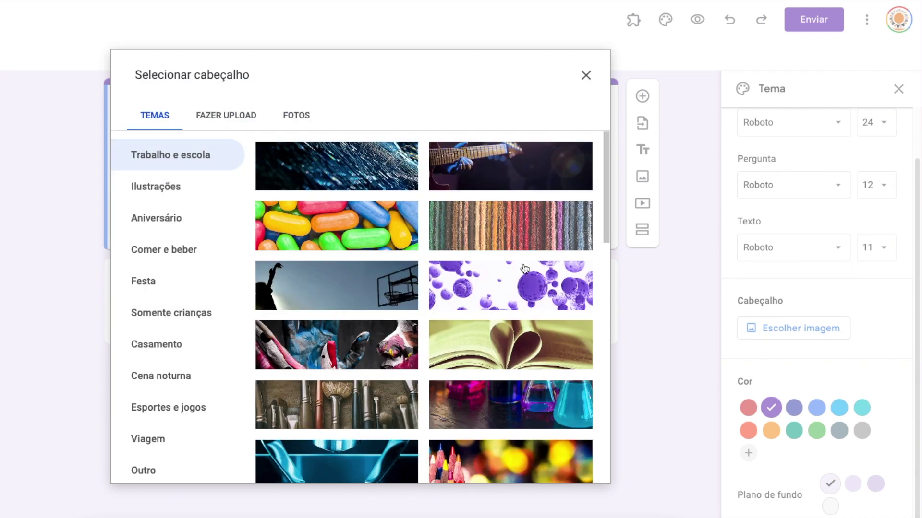
click(224, 115)
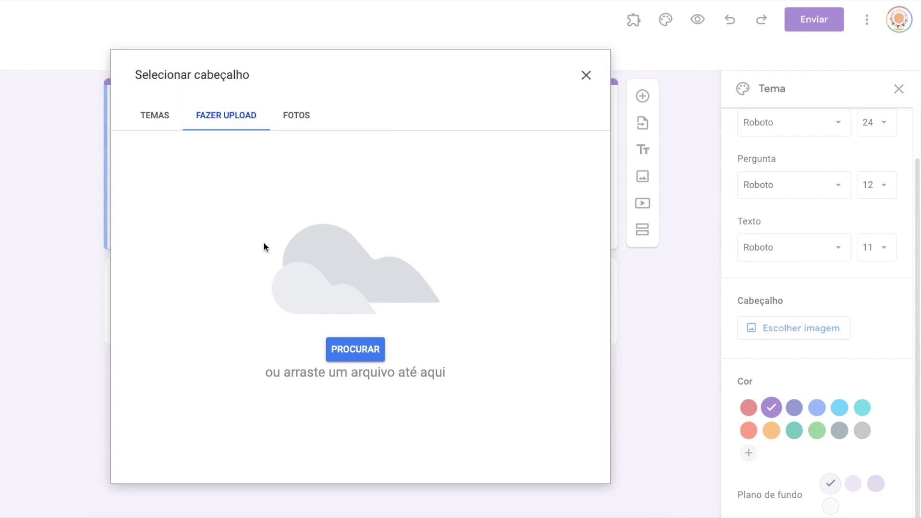
click(297, 116)
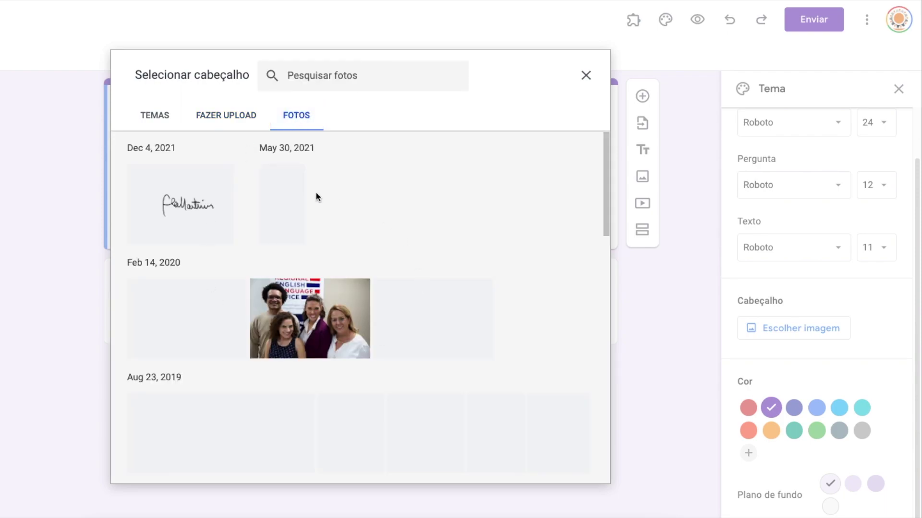
click(585, 75)
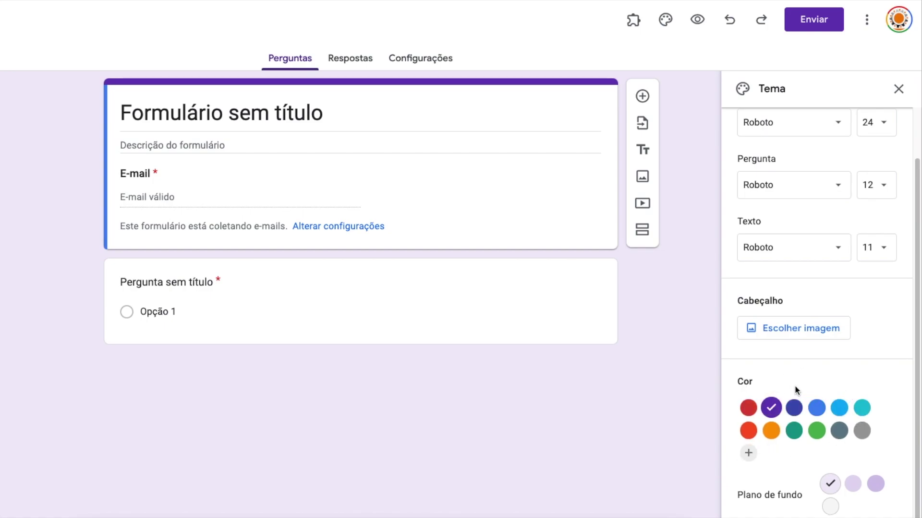
Try the red, purple, dark blue, medium blue, light blue and blue-grey theme colours on the form.
click(748, 407)
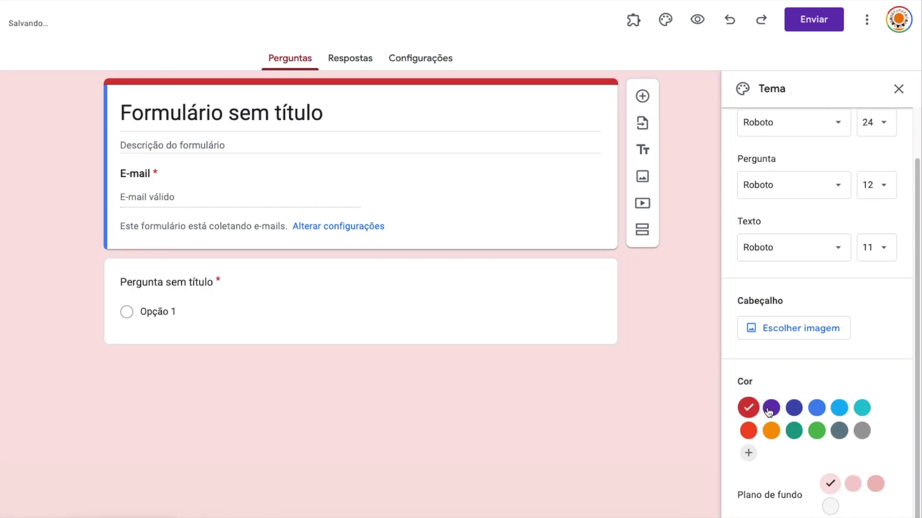
click(770, 410)
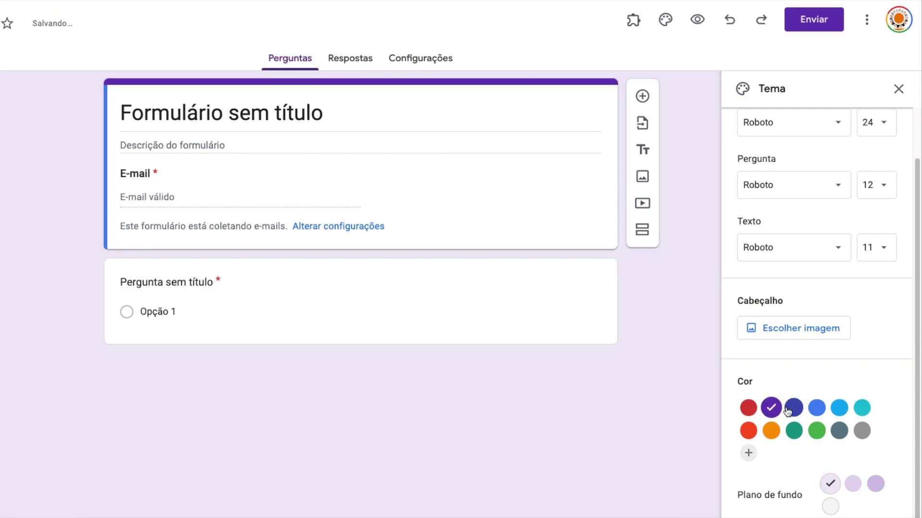
click(793, 409)
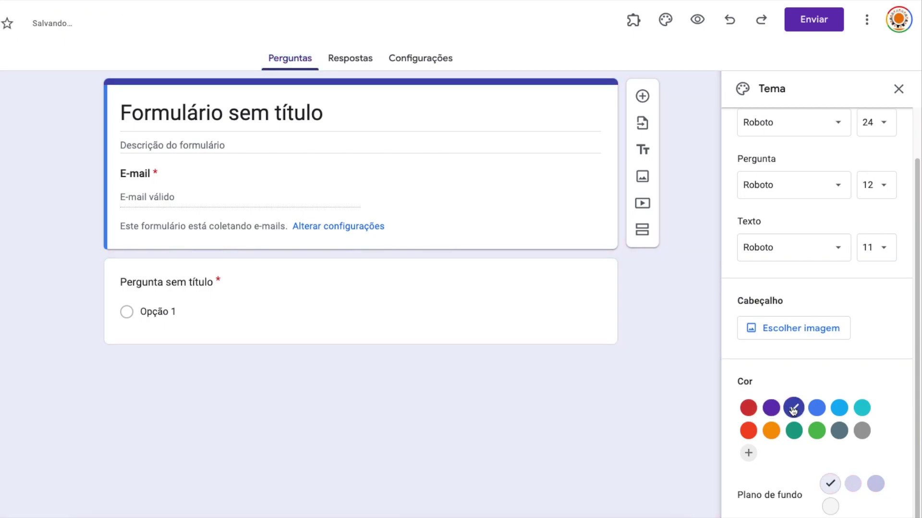
click(816, 408)
click(839, 408)
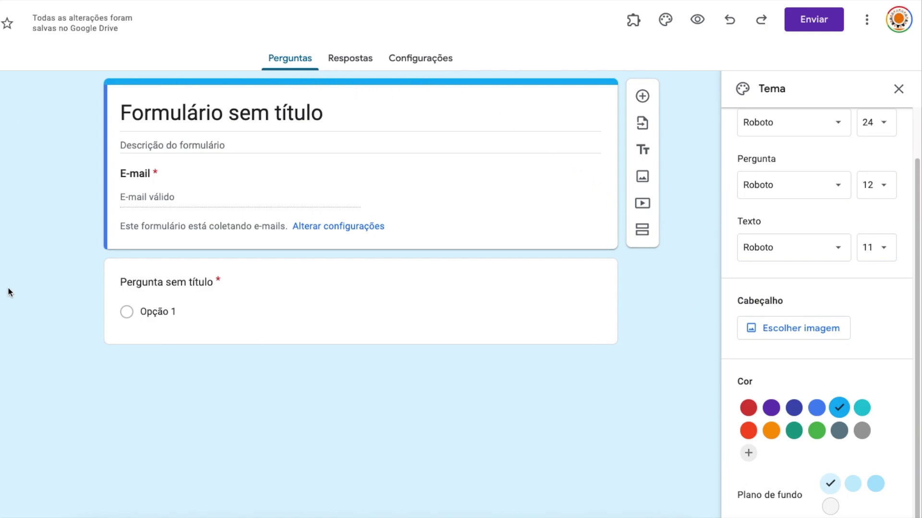
click(839, 432)
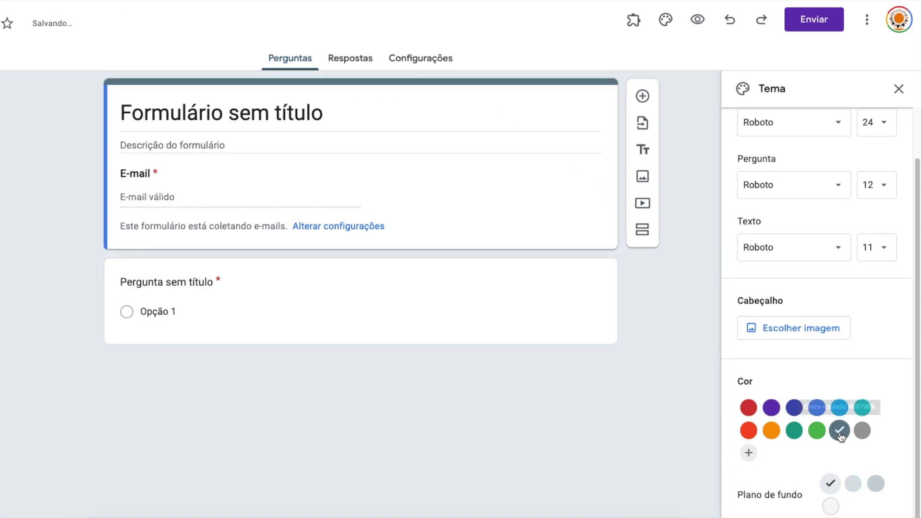
Set the theme colour to teal green with the darkest of its tinted background shades.
click(793, 430)
click(854, 486)
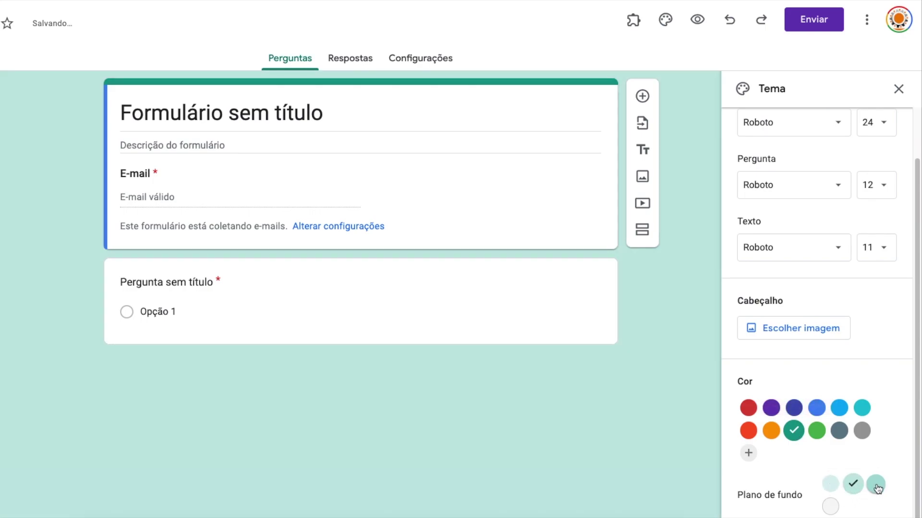
click(875, 484)
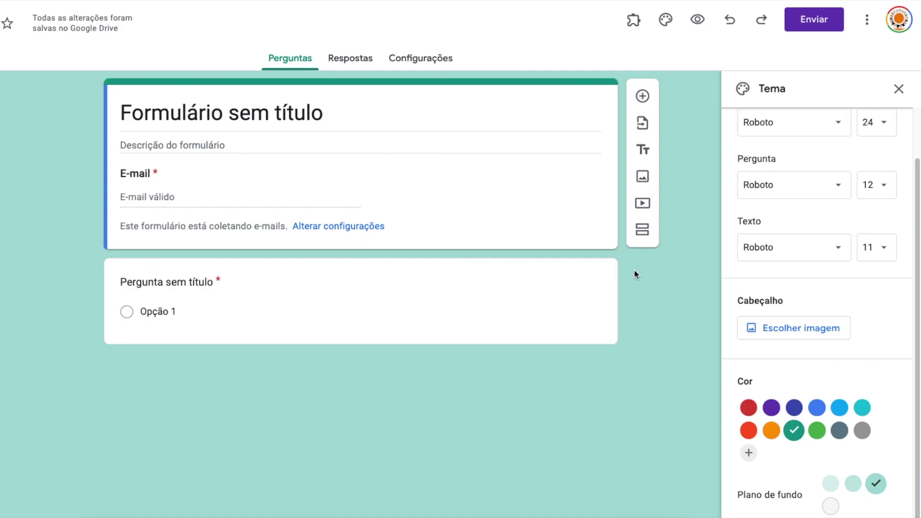
Insert the colourful jelly bean picture from the Trabalho e escola themes as the header image.
click(772, 330)
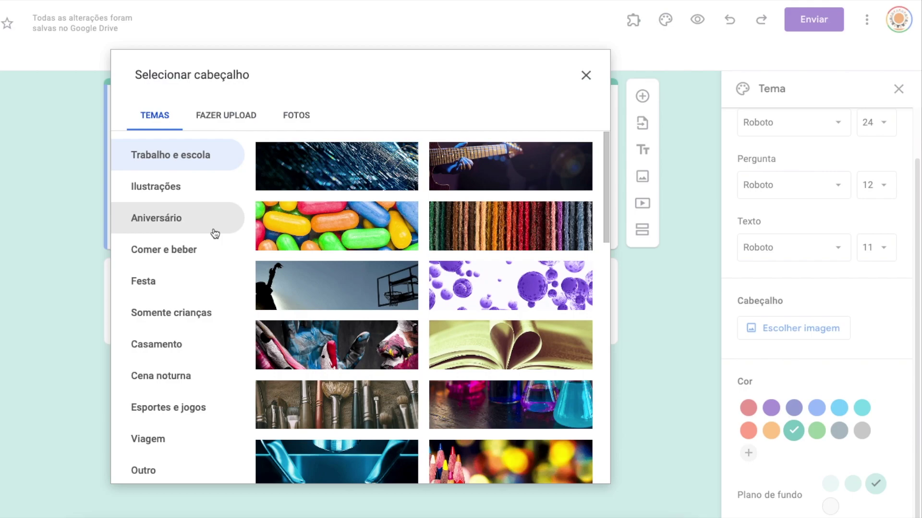
click(325, 229)
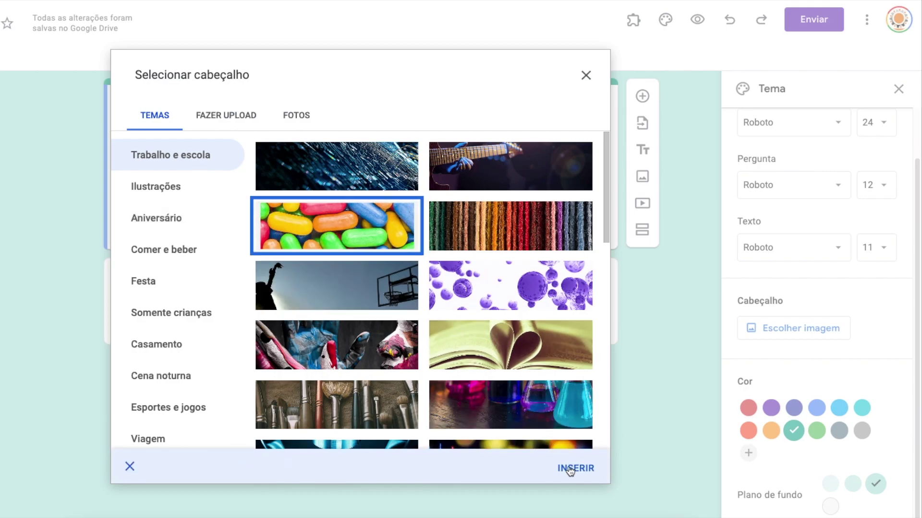
click(570, 468)
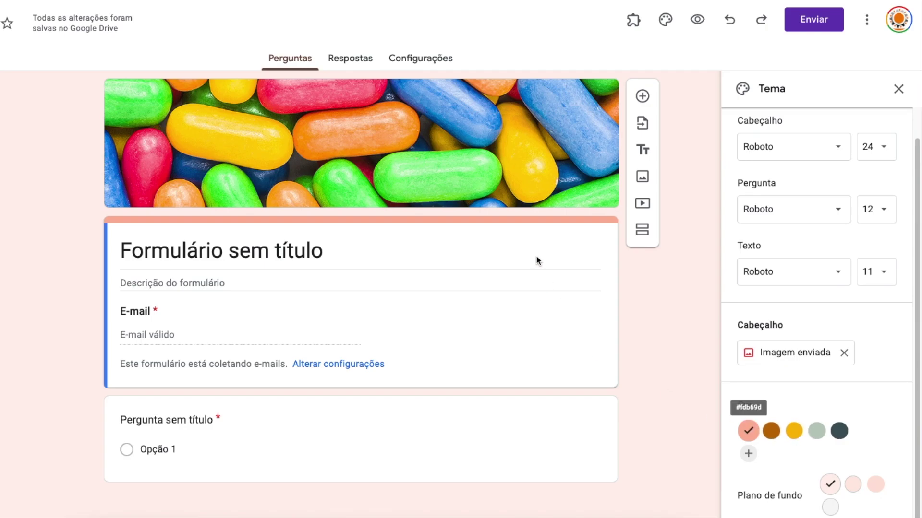
Try the header-matched theme colours, choosing dark slate with its darkest tinted background shade.
click(771, 431)
click(816, 431)
click(839, 431)
click(875, 484)
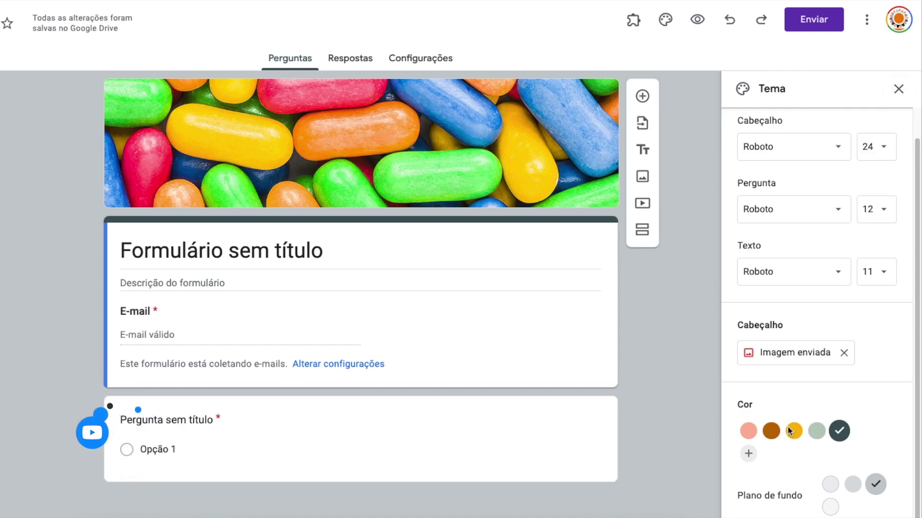
Replace the header image with the purple spheres picture and apply the lightest purple background after trying the other shades.
click(801, 355)
click(510, 285)
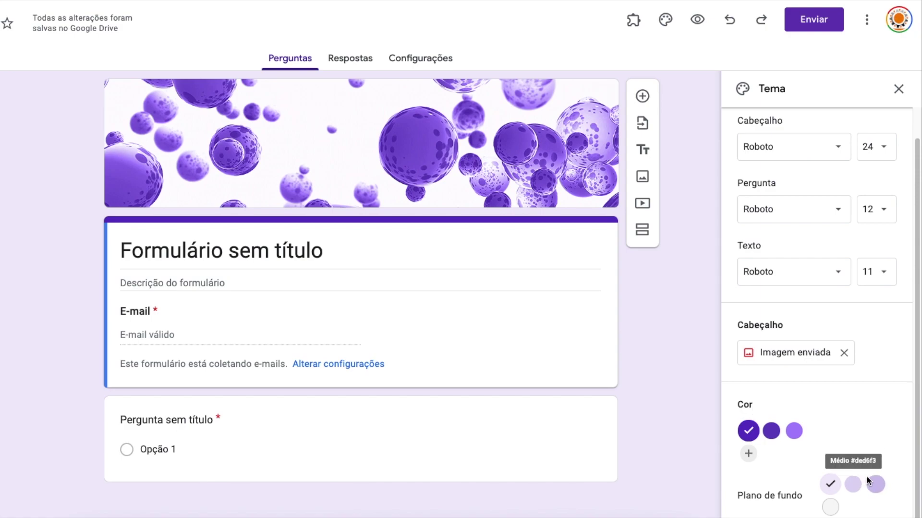
click(877, 485)
click(853, 485)
click(830, 505)
click(830, 485)
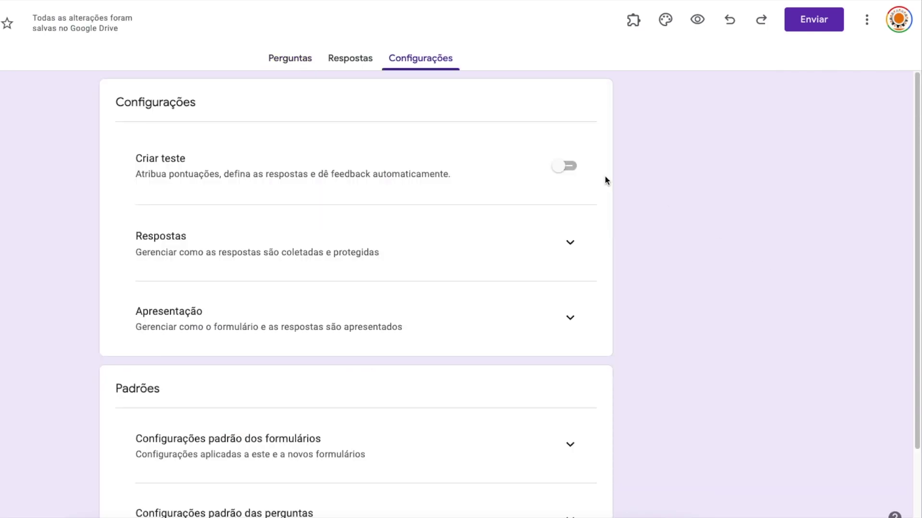
Retitle the form "teste" with a header font size of 18 and check the title in the form preview.
click(286, 59)
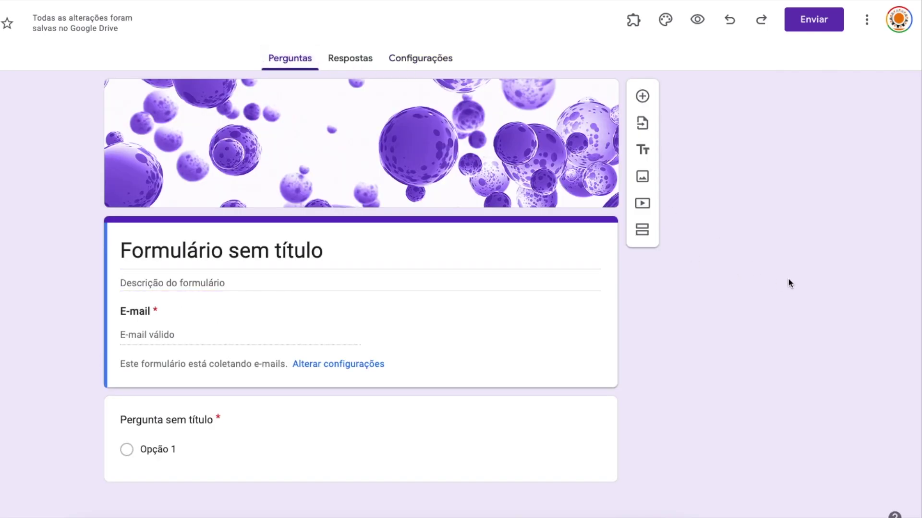
click(417, 63)
click(260, 251)
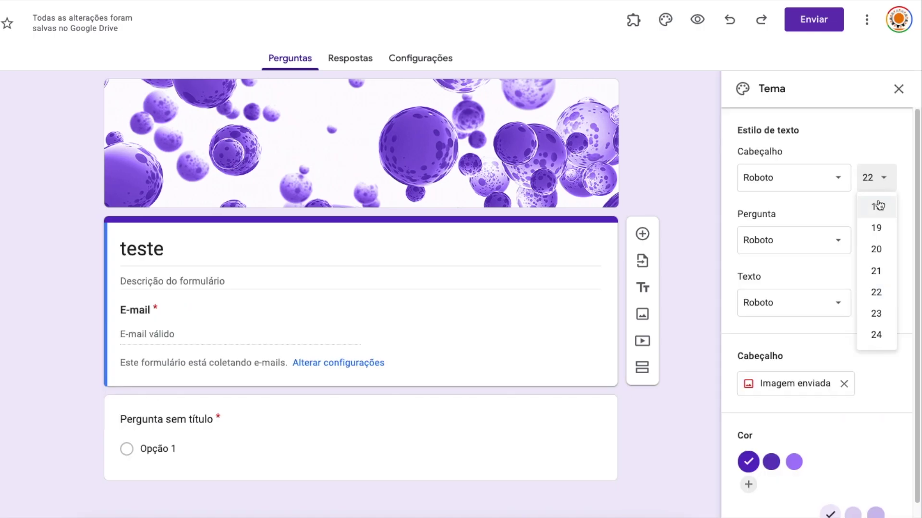
click(879, 206)
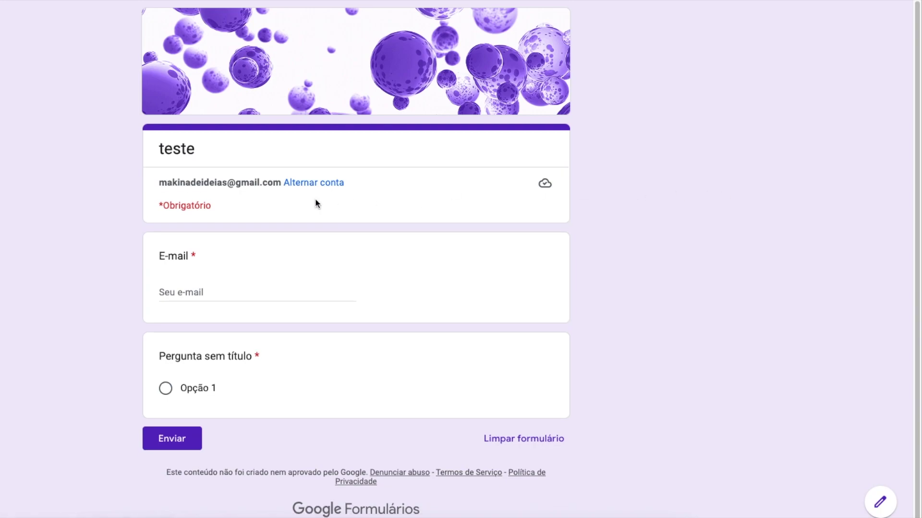
drag(173, 146, 275, 156)
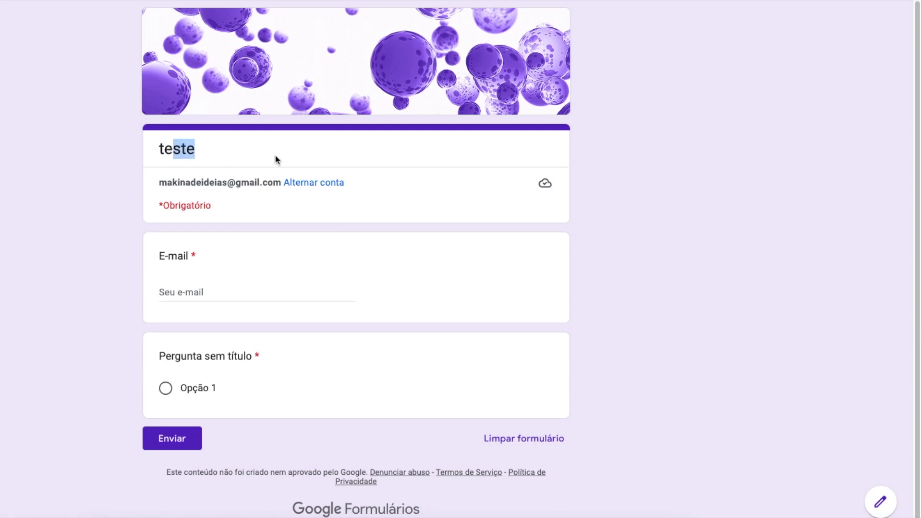
double_click(181, 148)
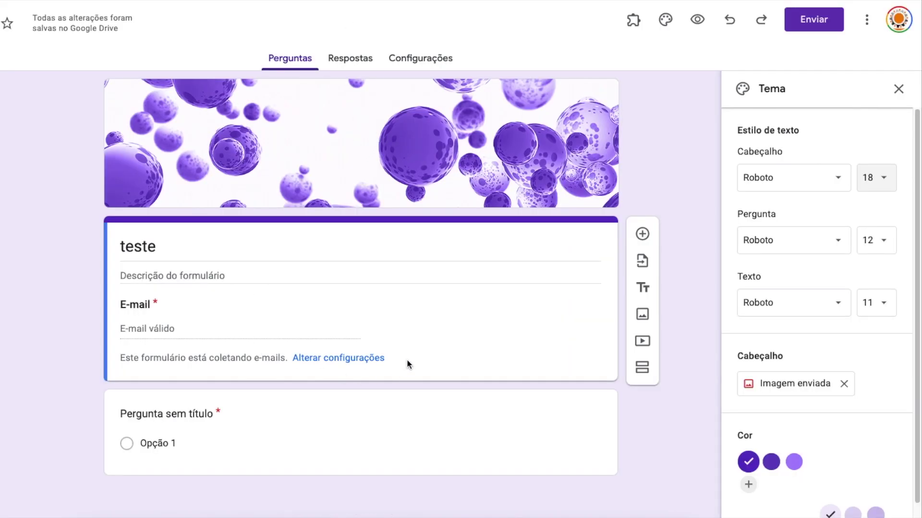
Set the theme's question text size to 18 and check the untitled question in the form preview.
click(163, 414)
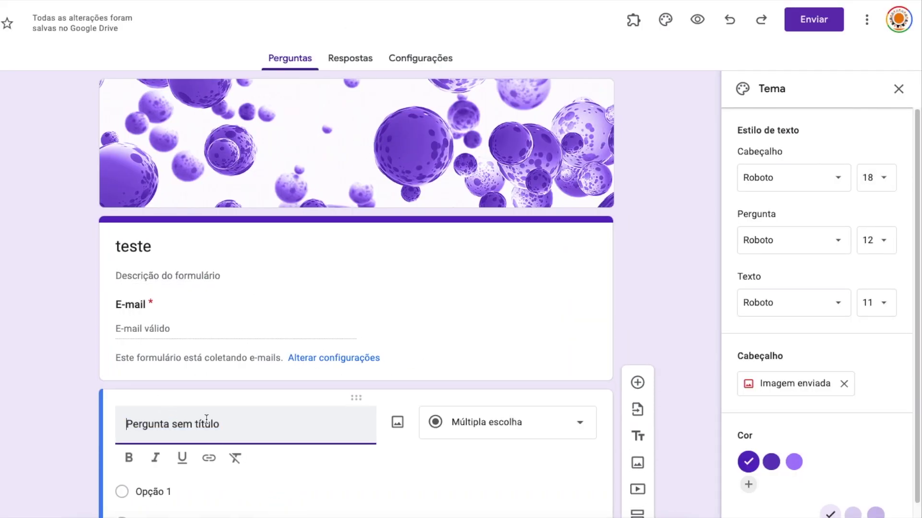
triple_click(168, 423)
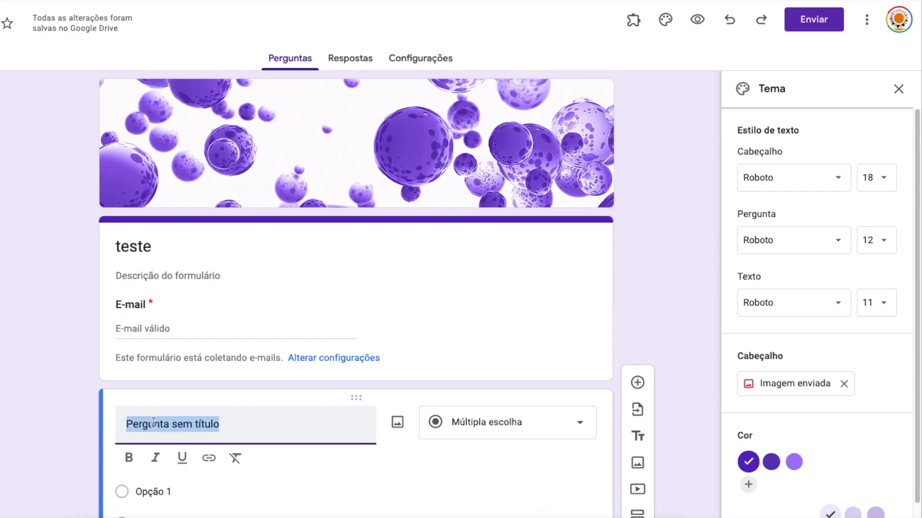
click(844, 244)
click(878, 240)
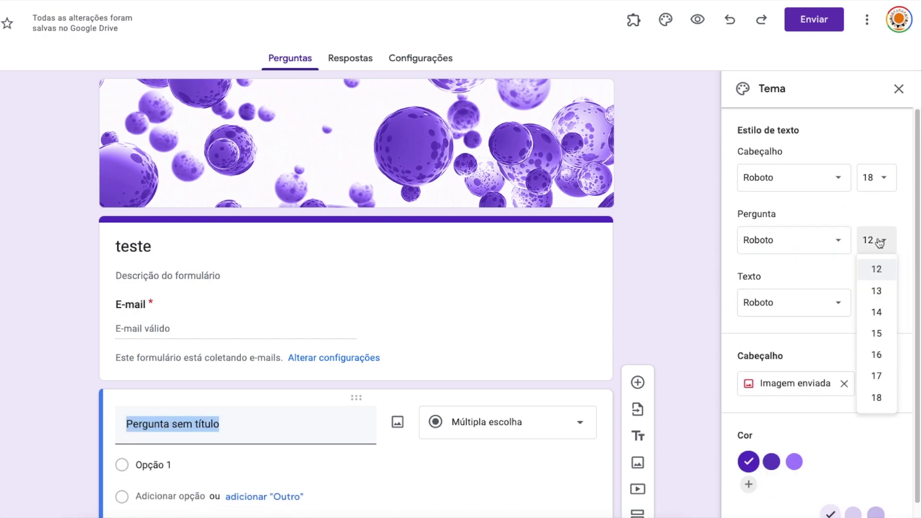
click(877, 395)
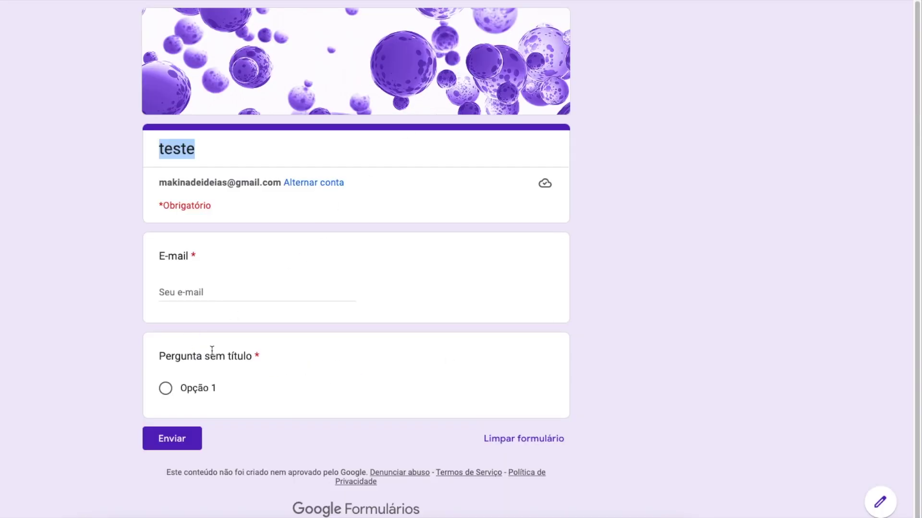
drag(163, 354, 349, 358)
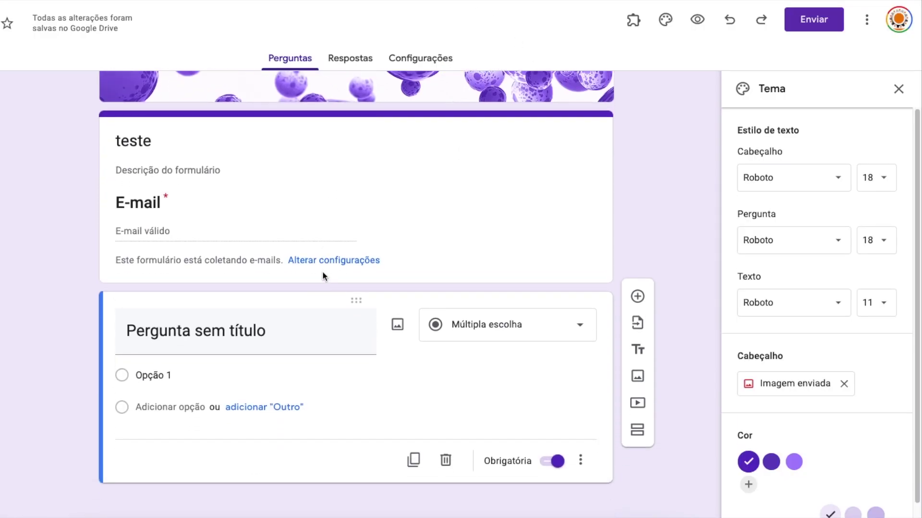
Set the theme's body text size, used by answer options such as "Opção 1", to 12.
click(154, 374)
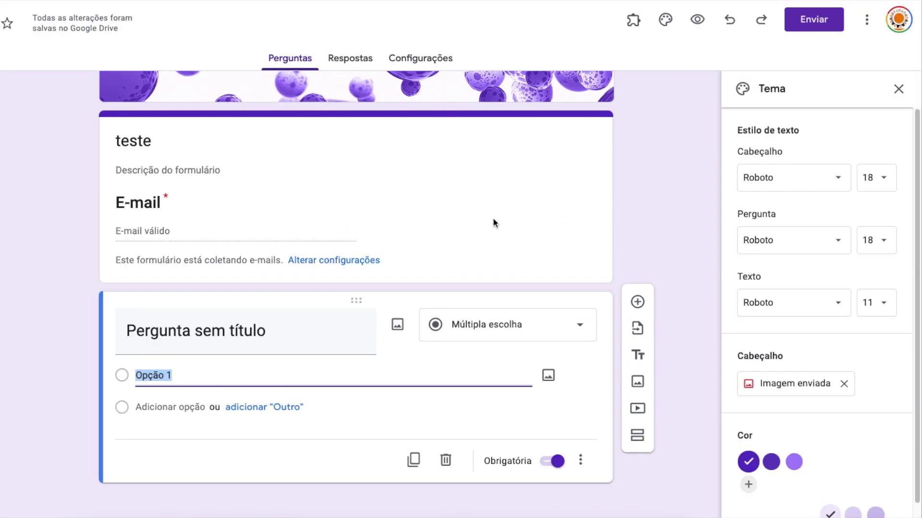
click(885, 305)
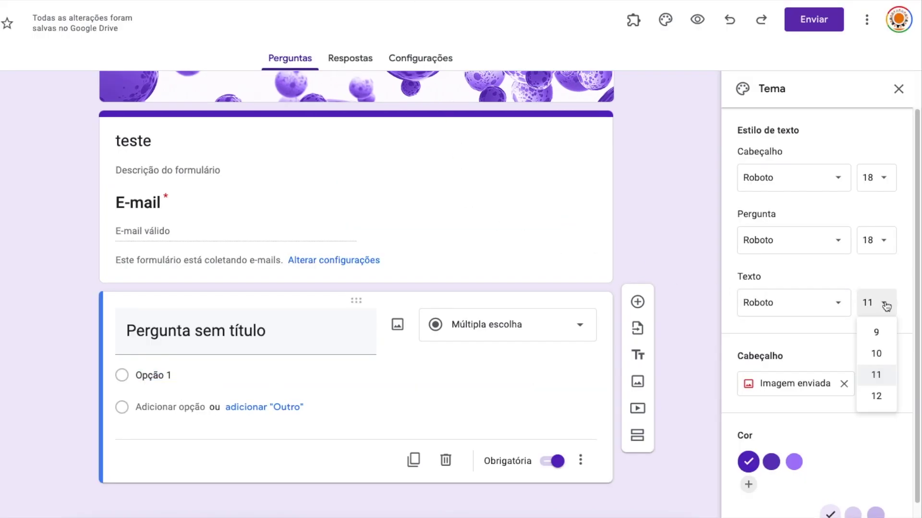
click(884, 405)
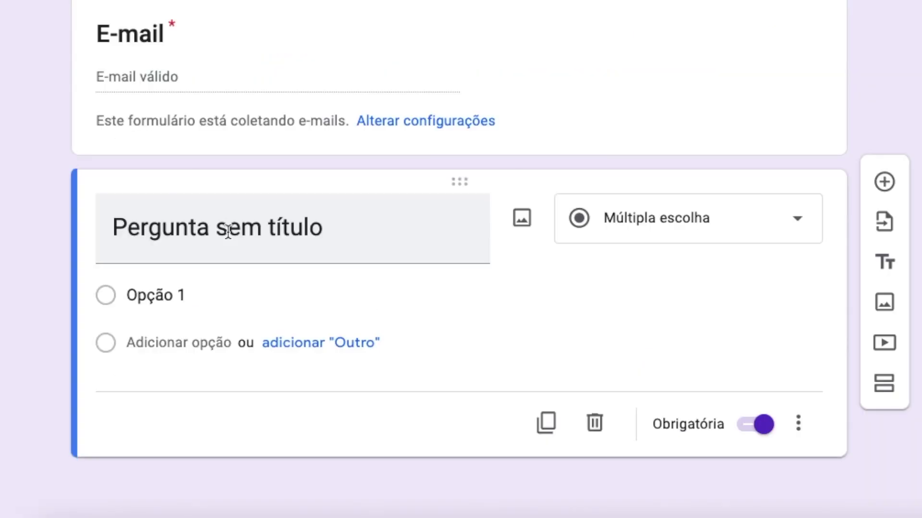
Make the whole title "Pergunta sem título" bold, italicise the word "sem" and underline the word "título".
click(203, 335)
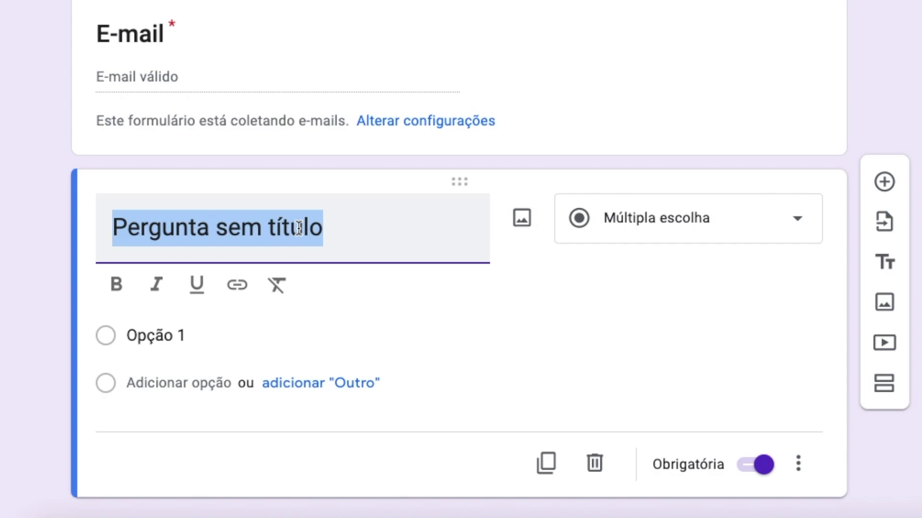
click(317, 300)
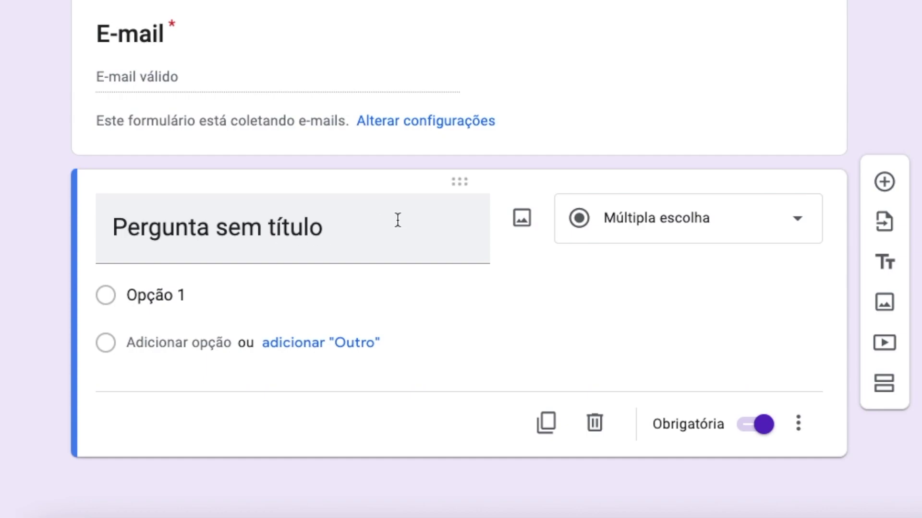
click(173, 227)
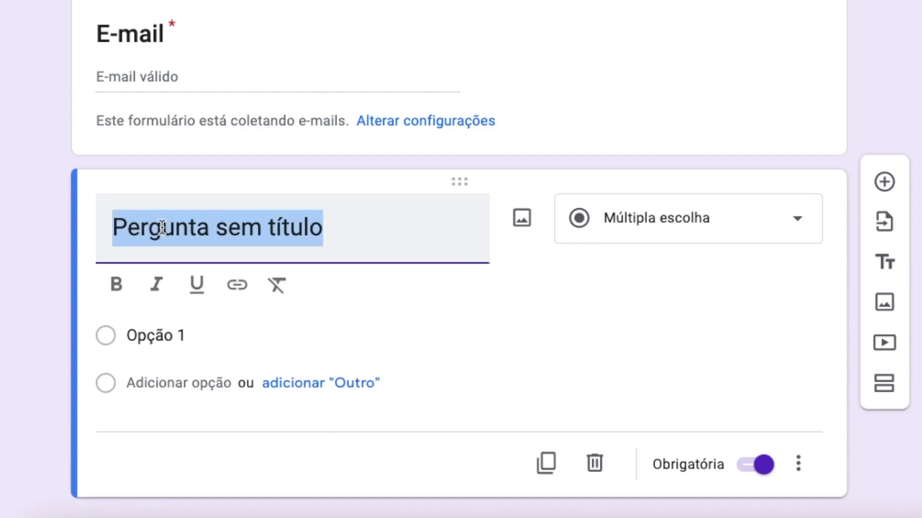
click(125, 287)
double_click(240, 227)
click(157, 285)
double_click(295, 229)
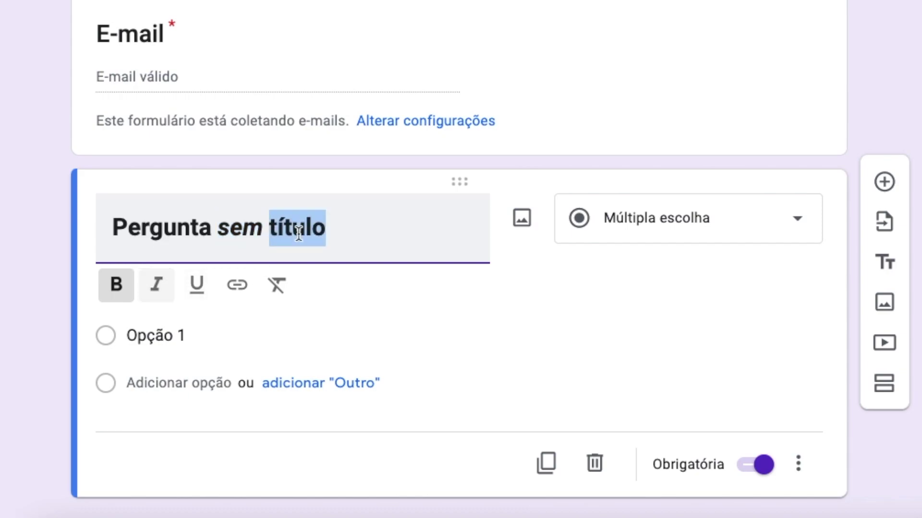
click(208, 291)
click(577, 288)
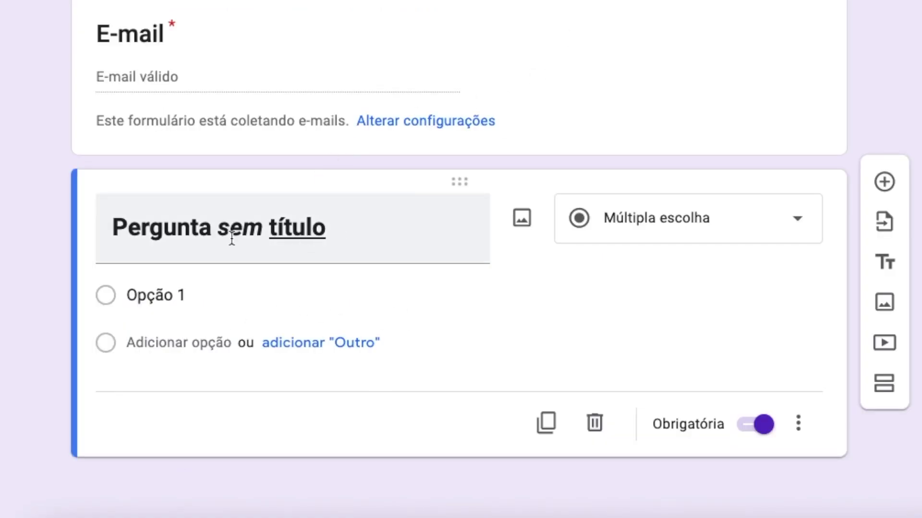
Link the word "título" in the question title to makinadeideias.com.br and check the link in the form preview.
click(234, 233)
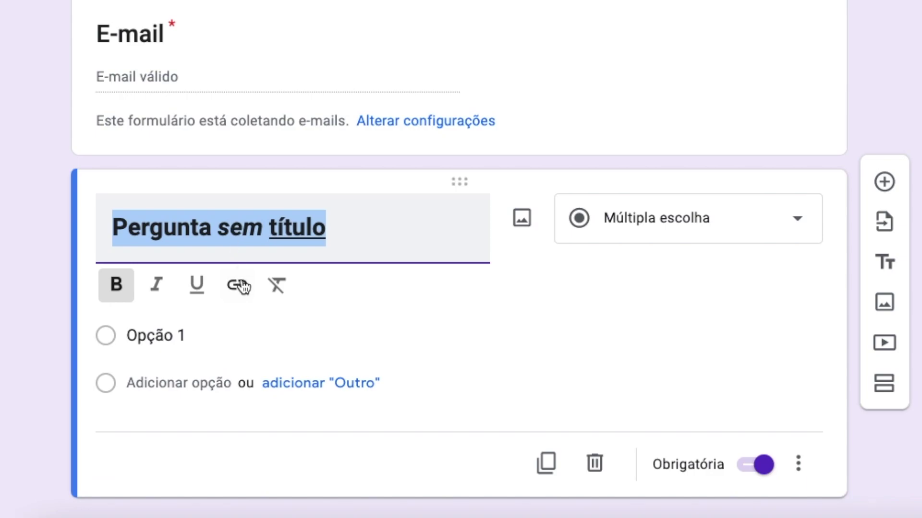
click(350, 234)
drag(350, 234, 119, 227)
click(146, 337)
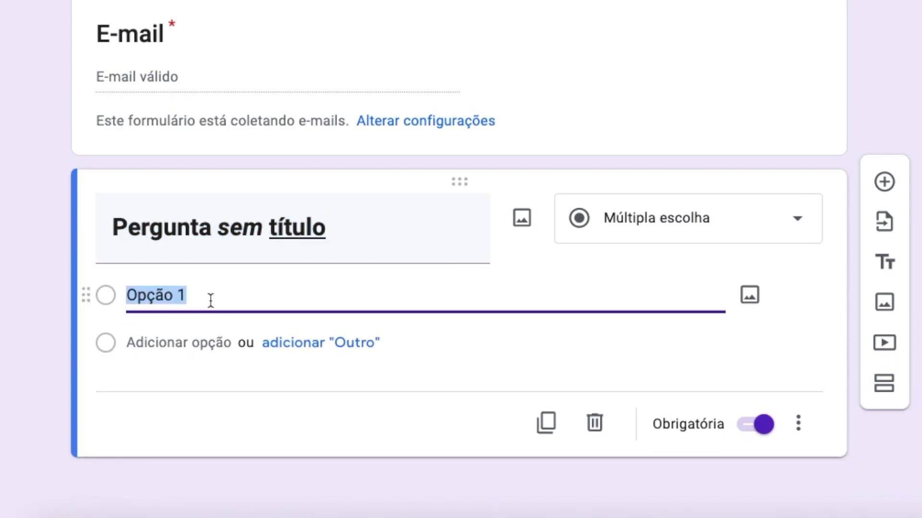
click(239, 235)
drag(352, 235, 273, 235)
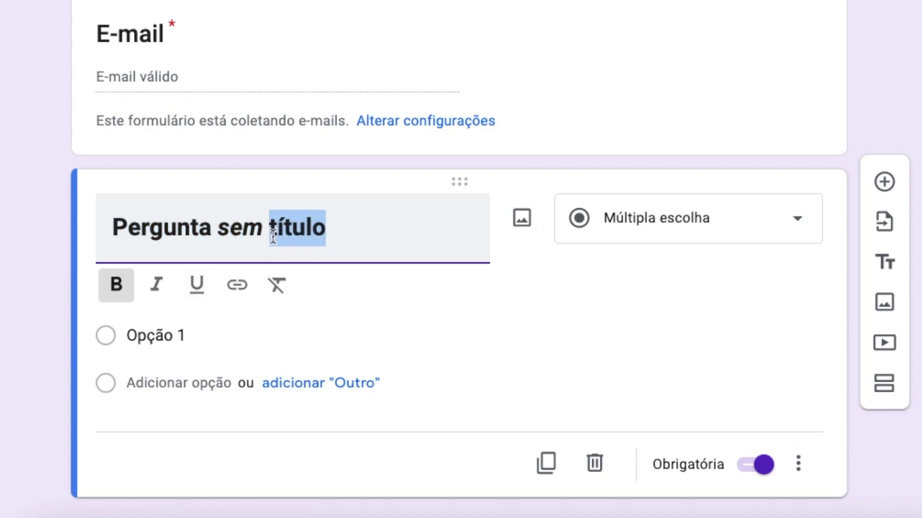
click(237, 286)
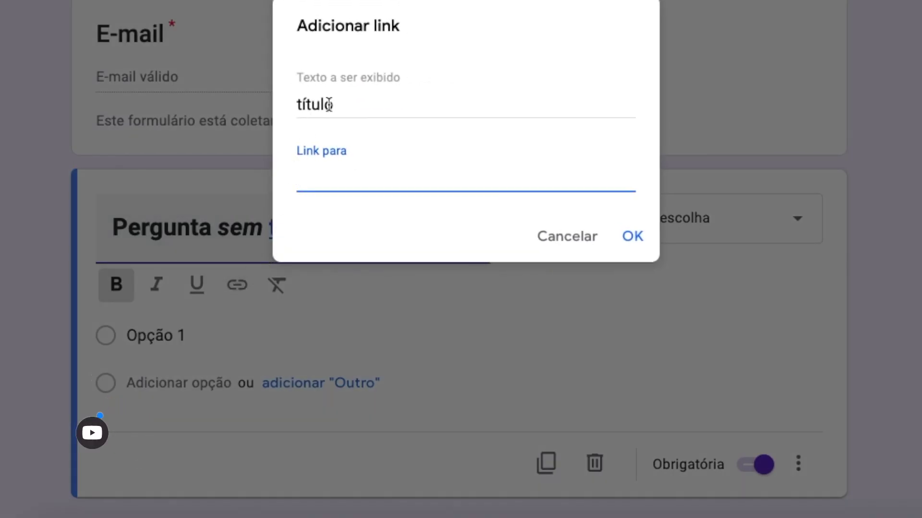
text(w)
key(BackSpace)
text(makina )
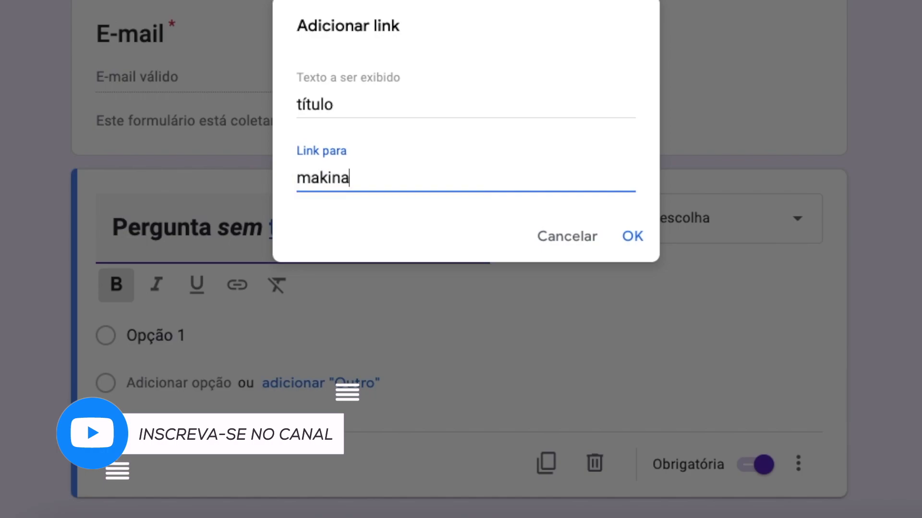
text(deide)
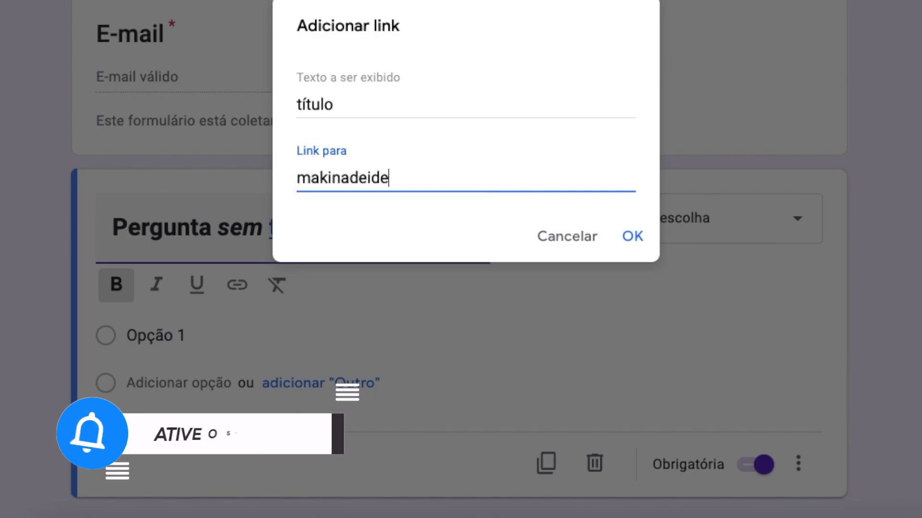
text(ias.com.br)
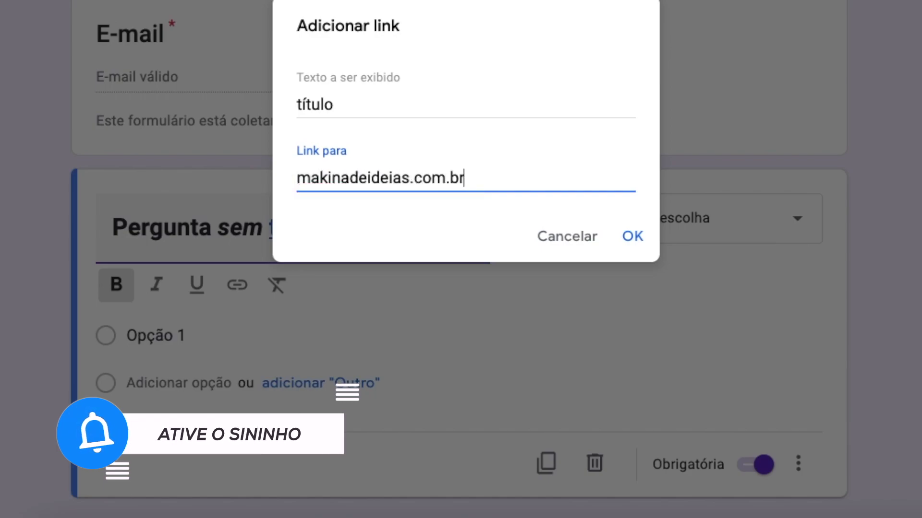
click(632, 236)
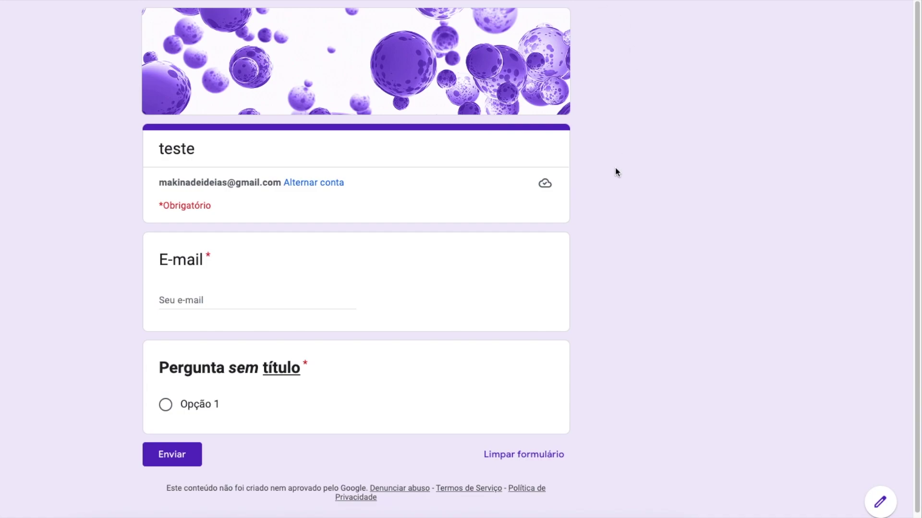
click(279, 369)
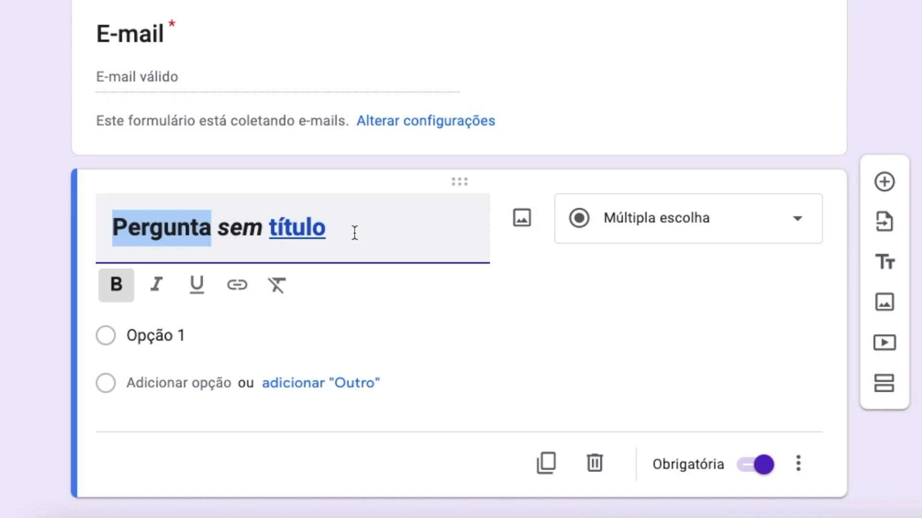
Remove the bold, italic and underline formatting from the entire question title.
drag(286, 336, 122, 340)
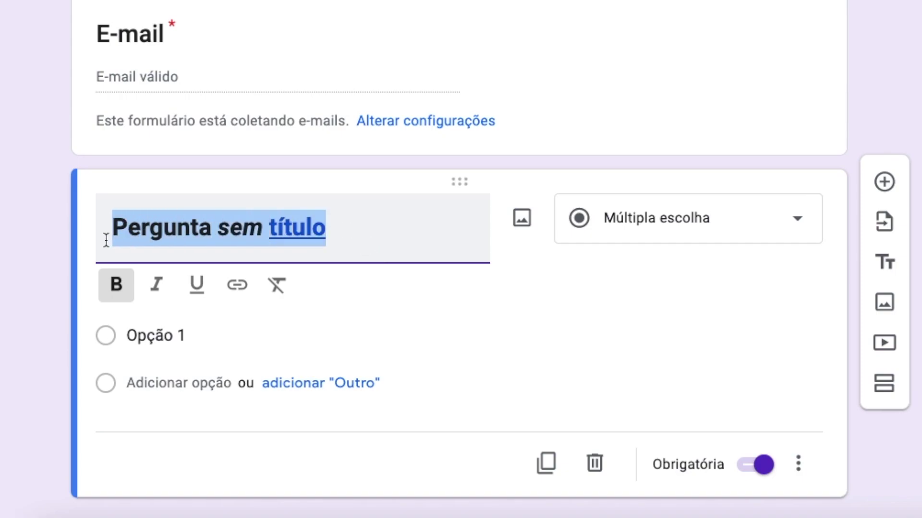
click(277, 288)
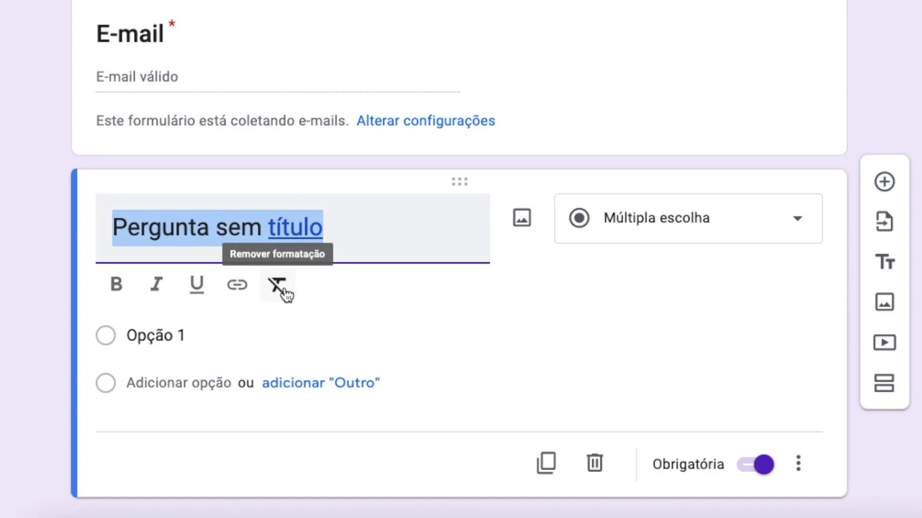
click(211, 335)
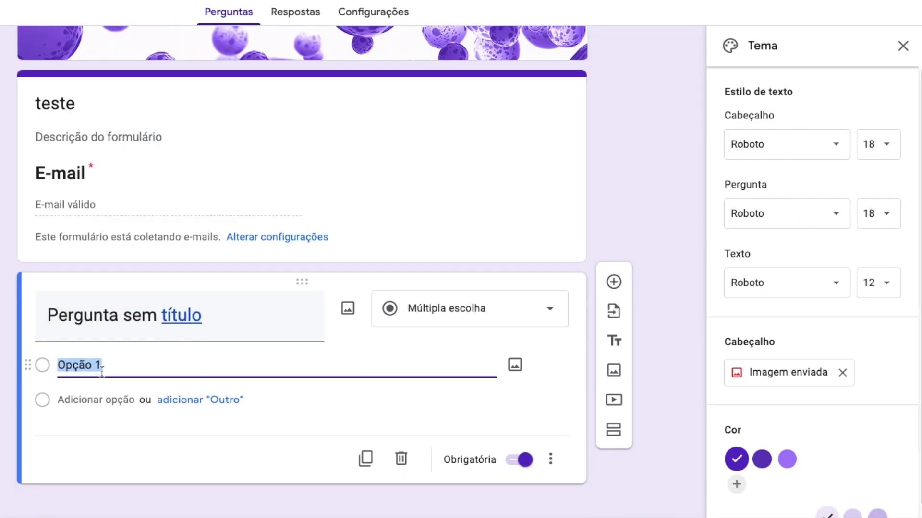
Change the theme's question font to Comic Sans MS.
click(107, 369)
double_click(81, 363)
double_click(81, 364)
drag(115, 364, 61, 368)
click(837, 215)
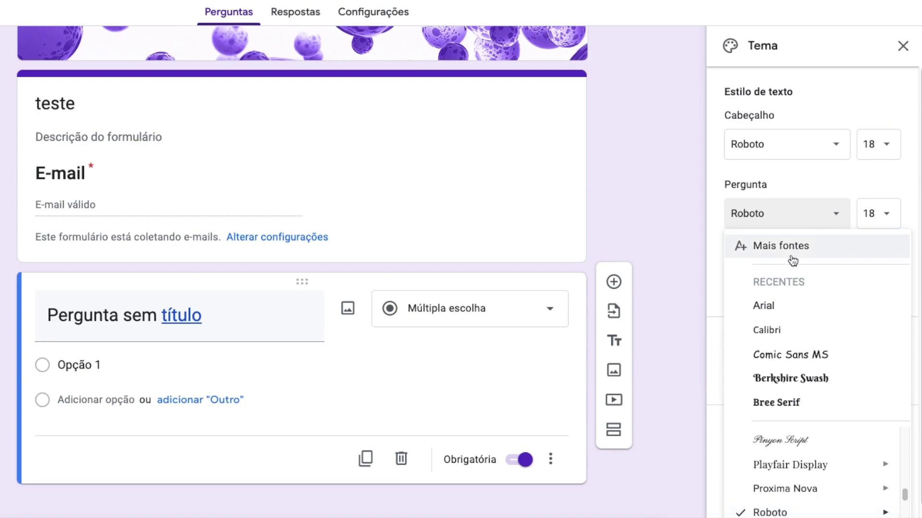
click(787, 357)
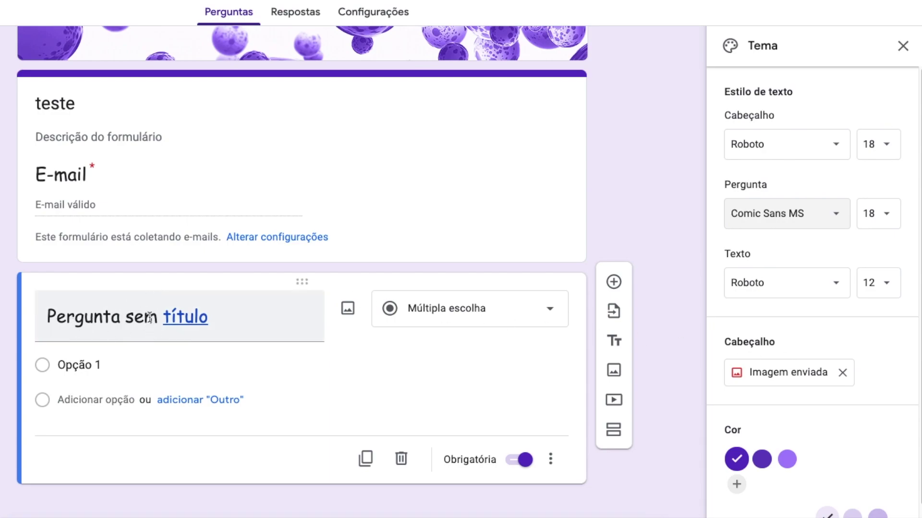
Change the theme's body text font, used by the answer options, to Comic Sans MS.
double_click(88, 366)
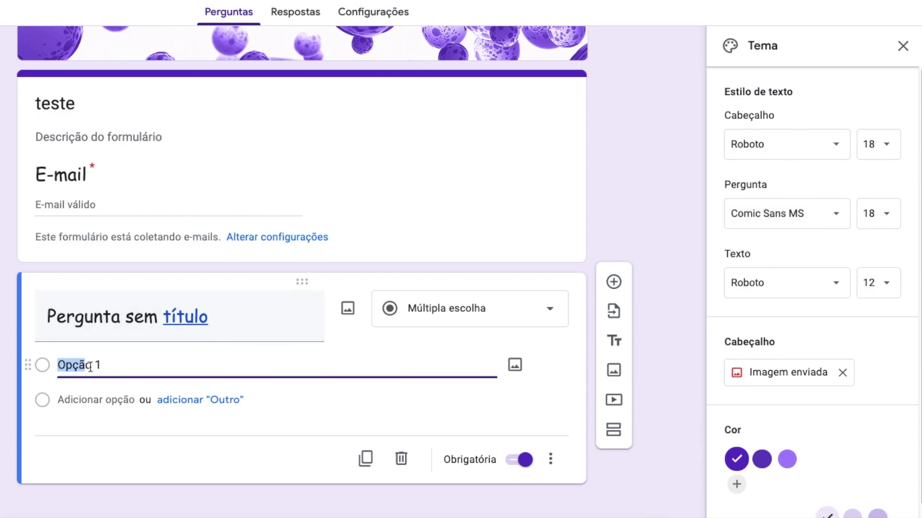
click(835, 289)
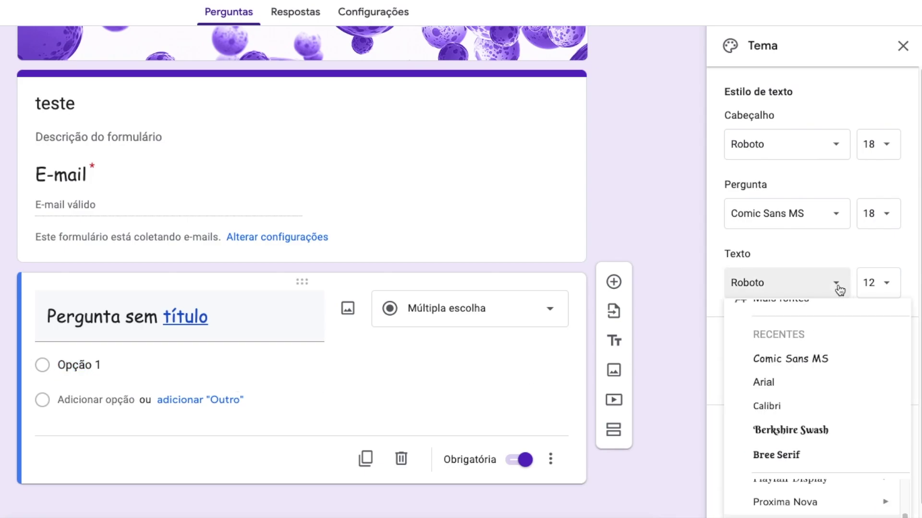
click(798, 367)
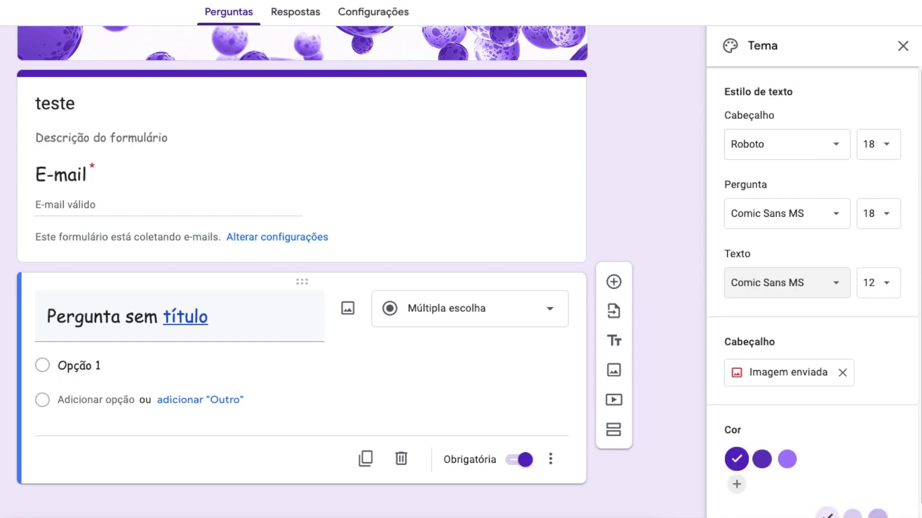